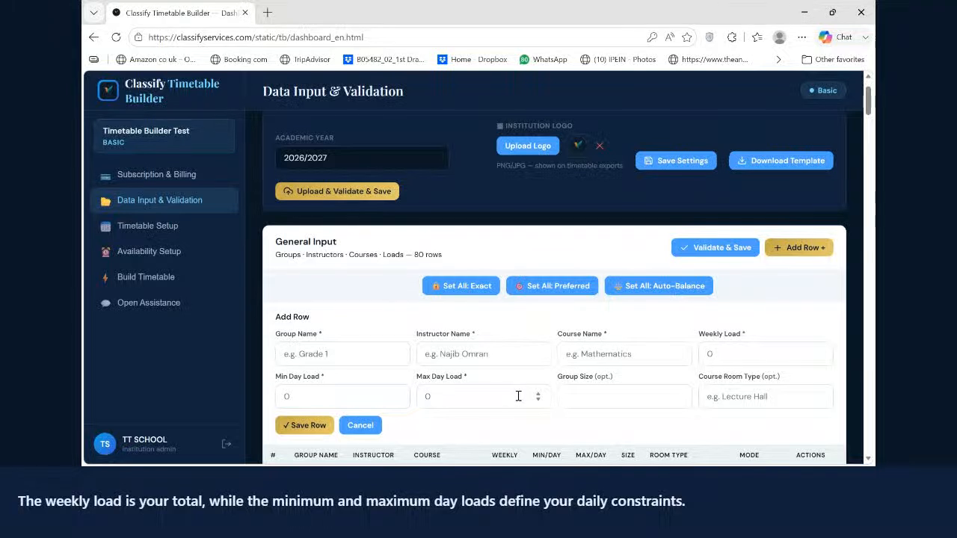
Review the General Input section, including the Add Row form and the existing course rows
scroll(621, 402, down, 1)
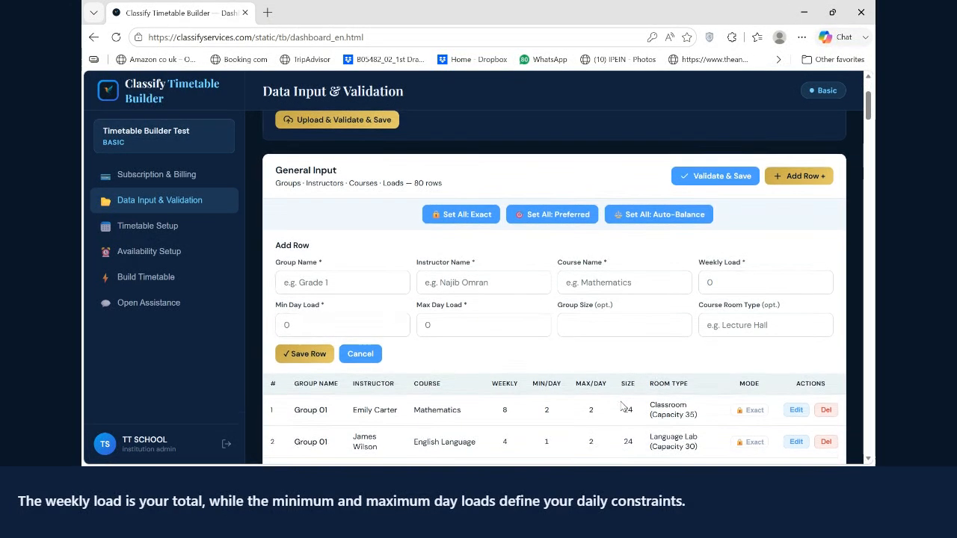
scroll(622, 406, down, 1)
scroll(622, 407, down, 1)
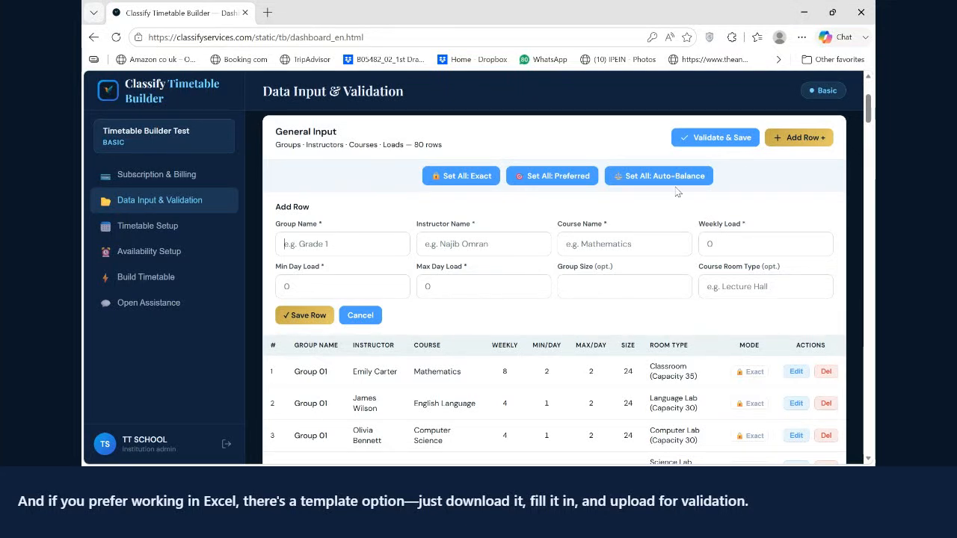
scroll(645, 213, up, 2)
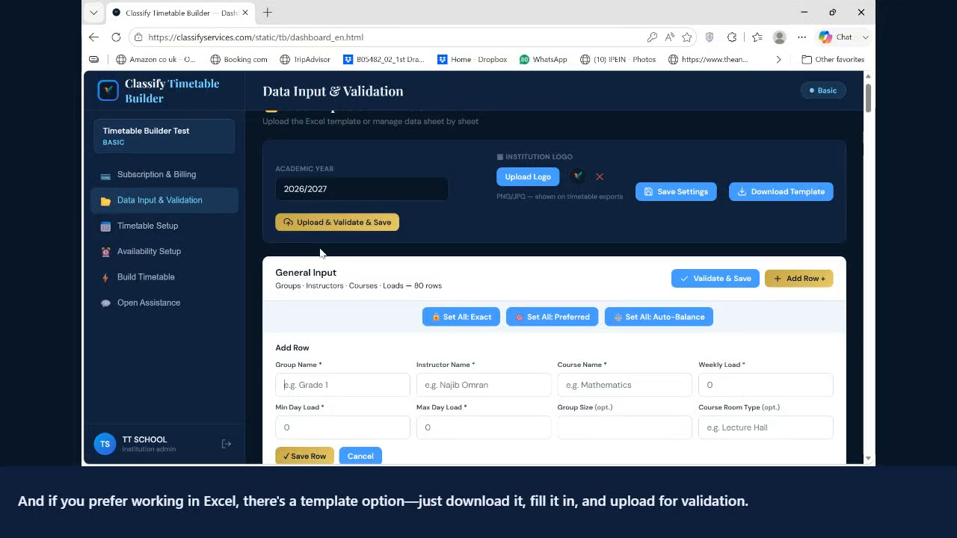
Open the Time Structure settings in Timetable Setup and review the day names and time slot options
click(160, 228)
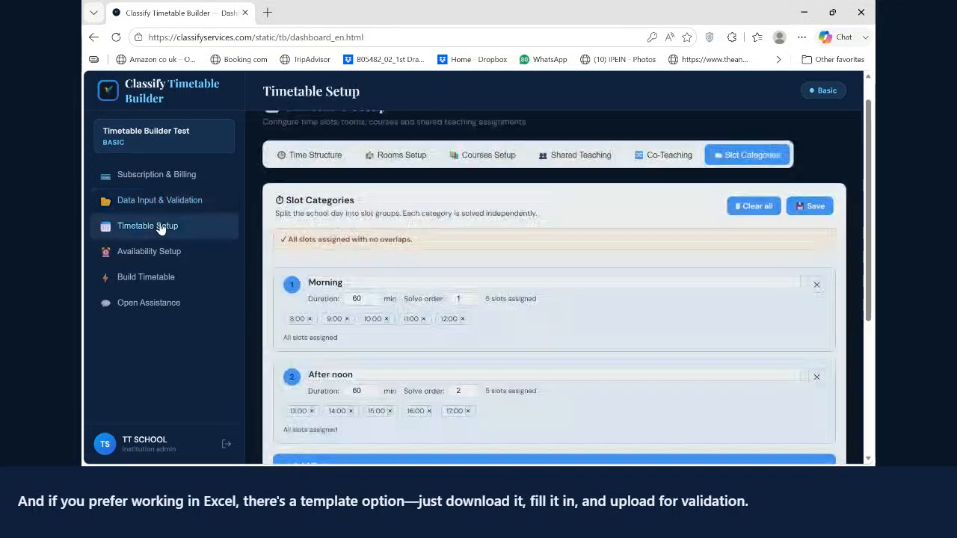
click(315, 155)
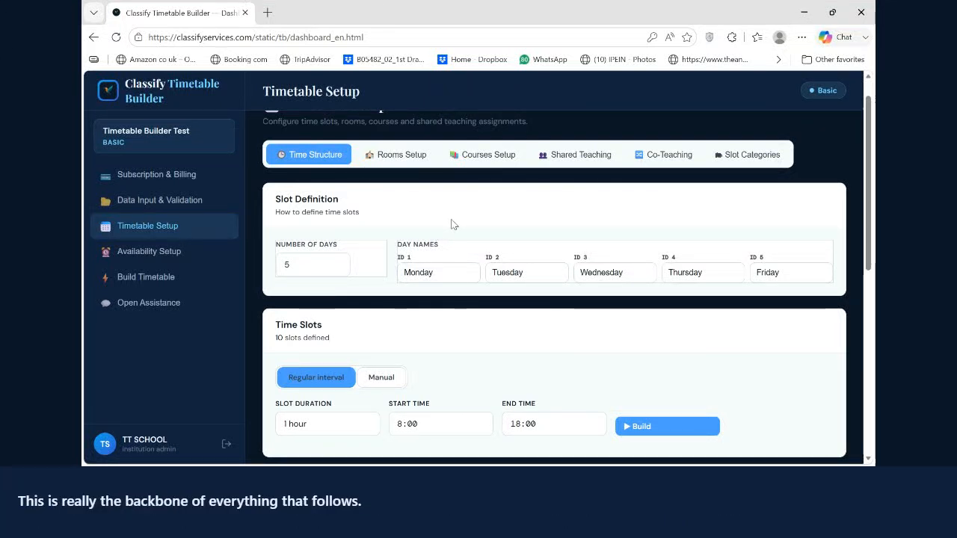
scroll(452, 225, down, 1)
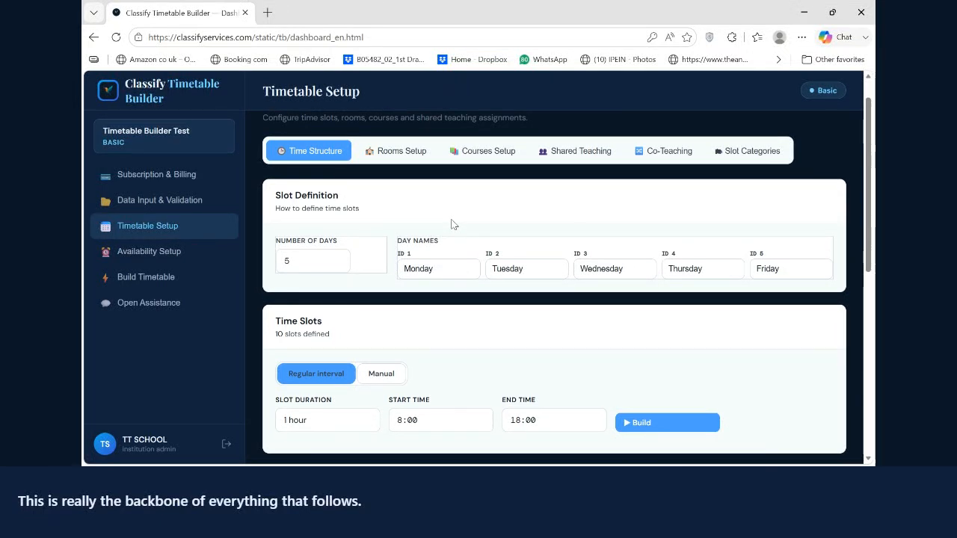
scroll(451, 224, down, 1)
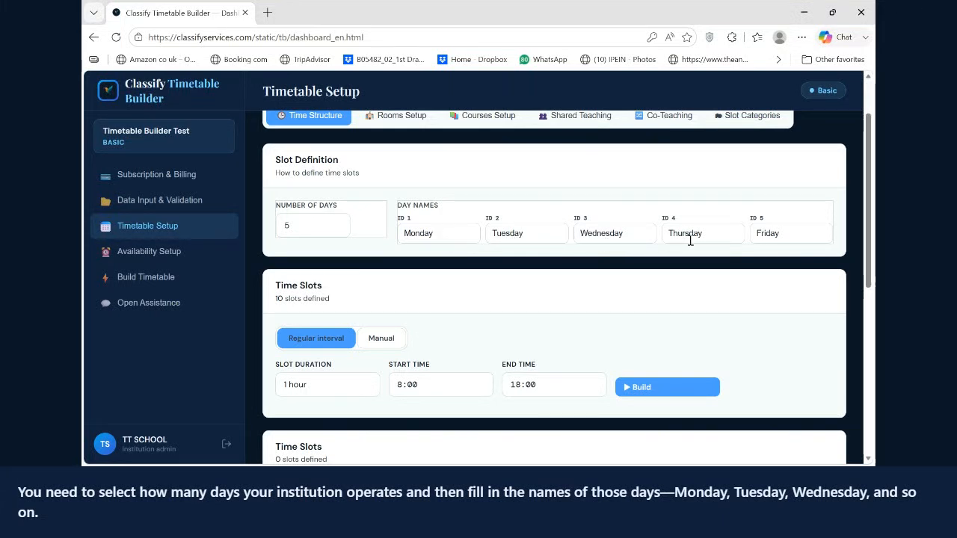
scroll(720, 281, down, 2)
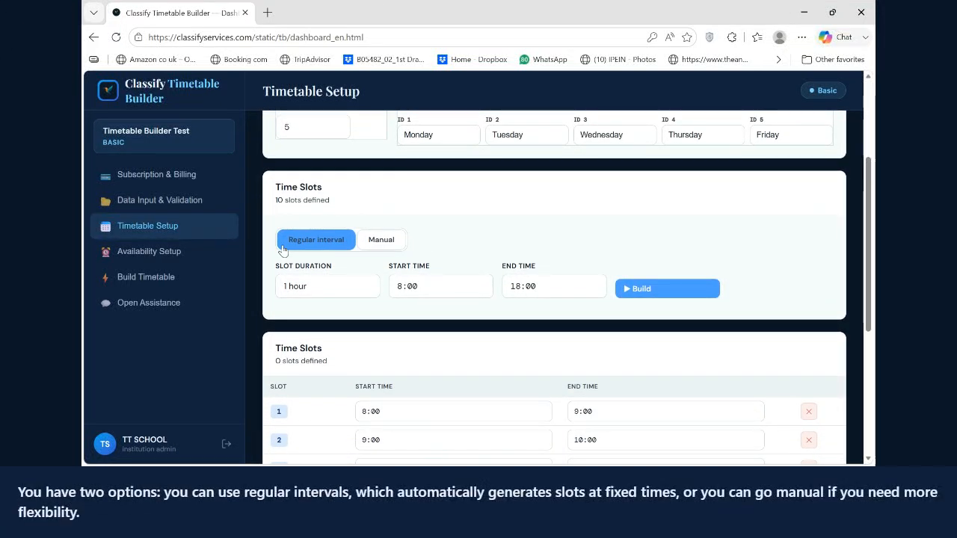
Build regular-interval time slots of 1 hour from 8:00 to 18:00 and check the resulting slot list
click(382, 241)
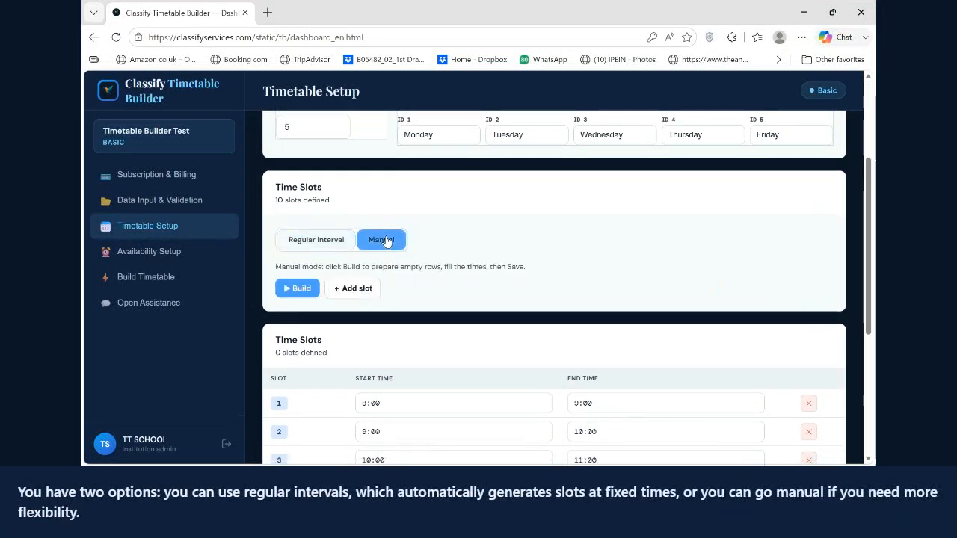
click(313, 243)
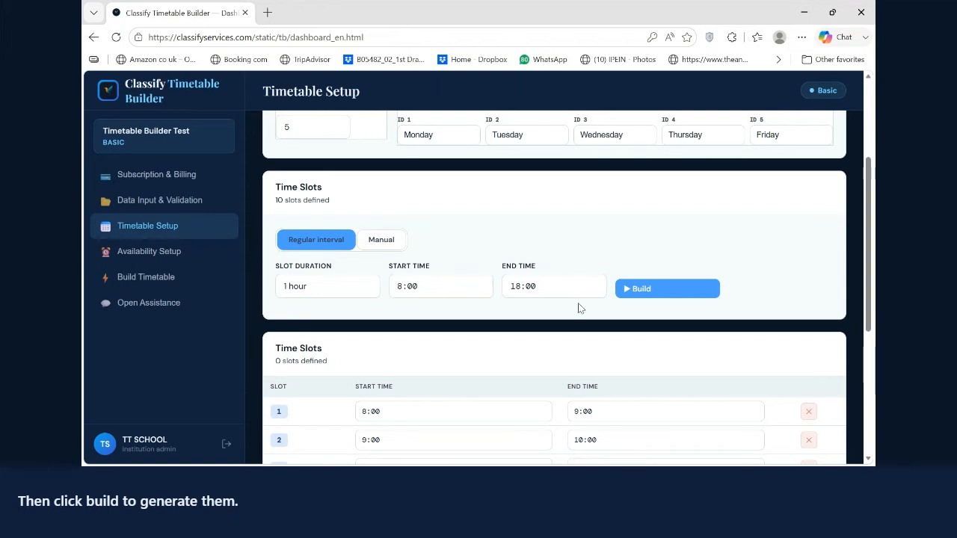
click(630, 290)
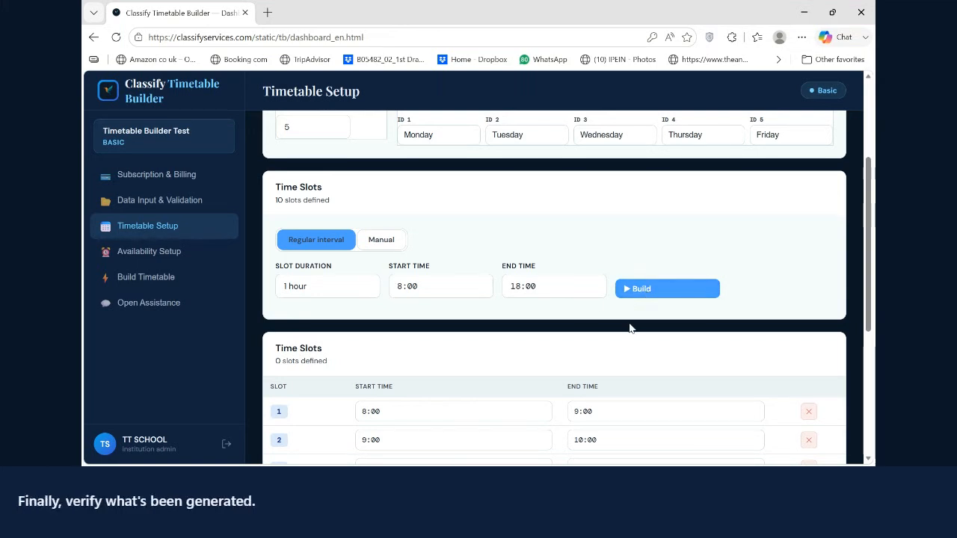
scroll(556, 400, down, 2)
scroll(554, 403, down, 2)
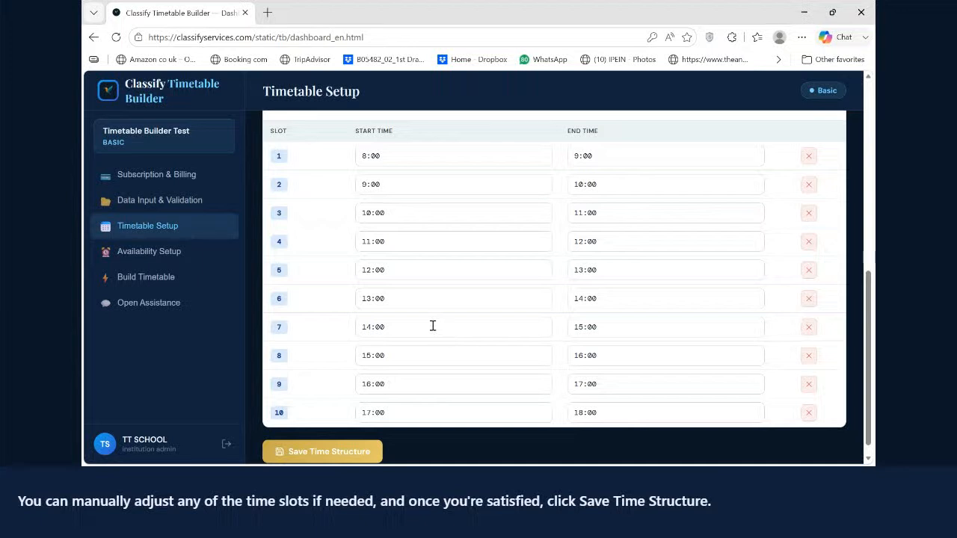
drag(387, 241, 354, 244)
scroll(335, 359, down, 1)
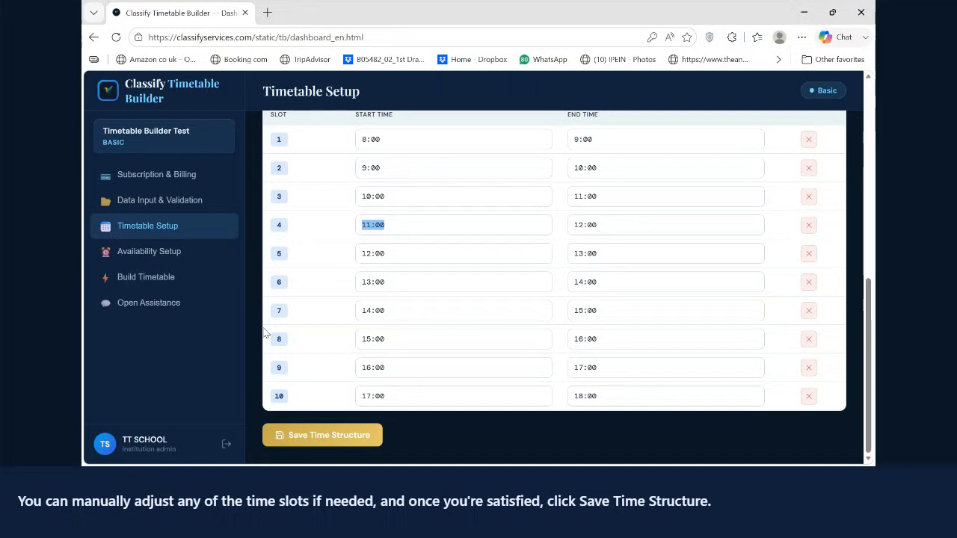
scroll(417, 255, up, 3)
scroll(417, 255, up, 3)
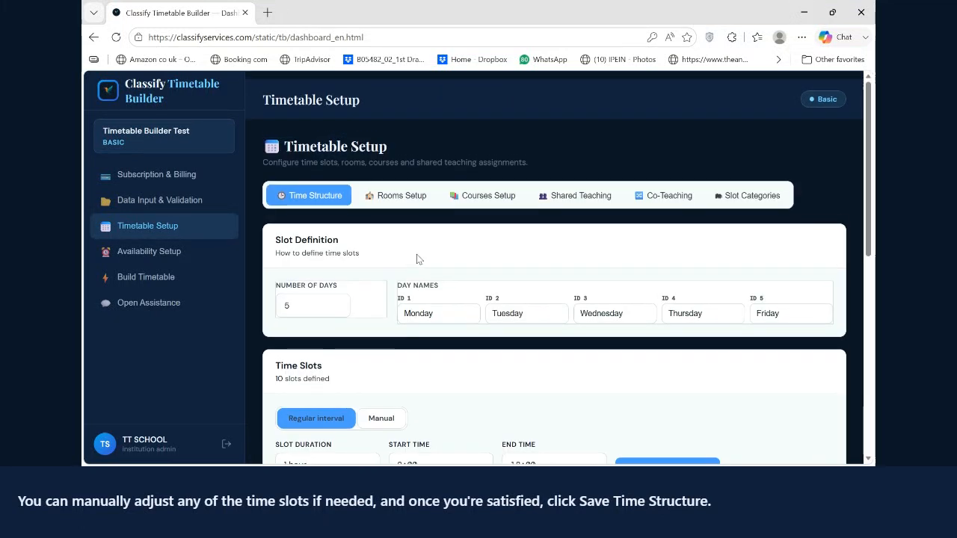
In the rooms setup, try adding the Classroom (Capacity 35) type to room ARS and remove it again
click(392, 187)
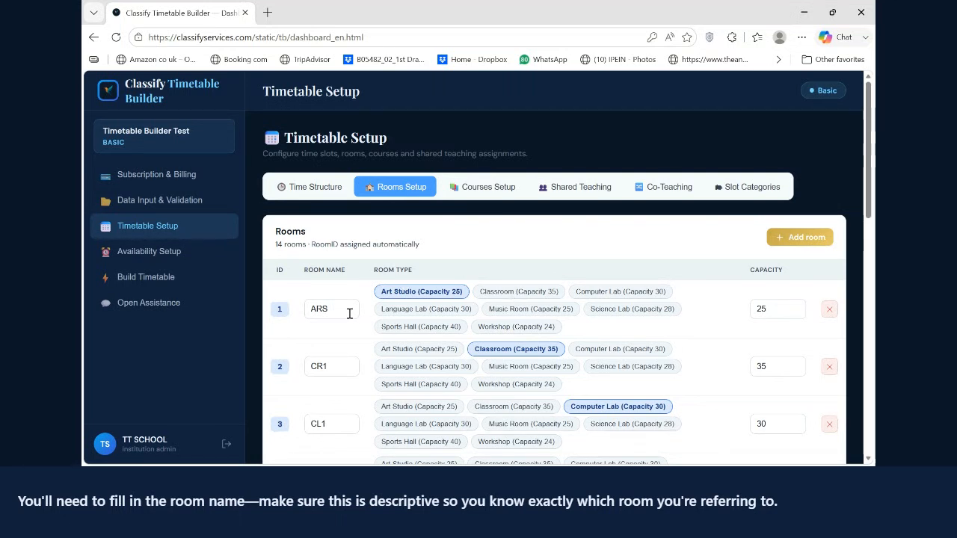
drag(330, 309, 311, 308)
click(506, 295)
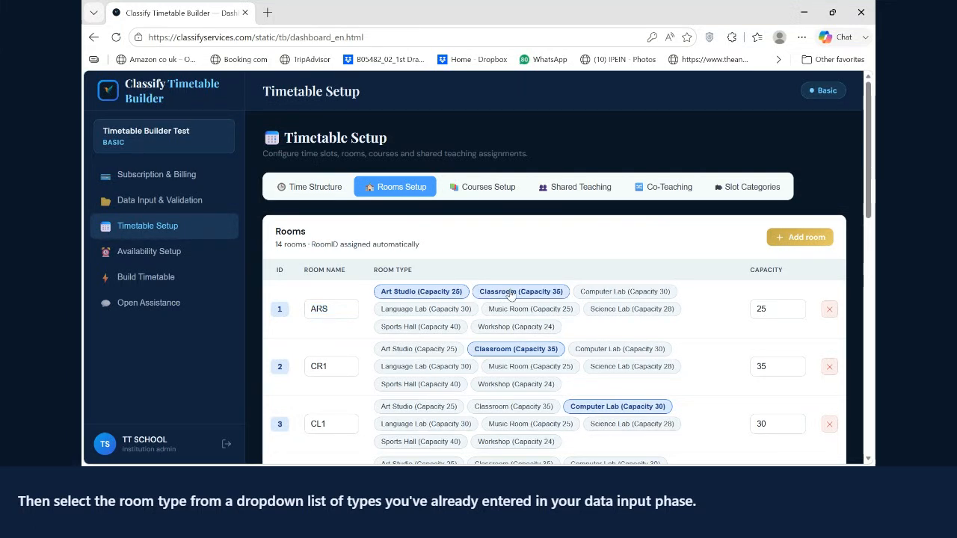
click(536, 293)
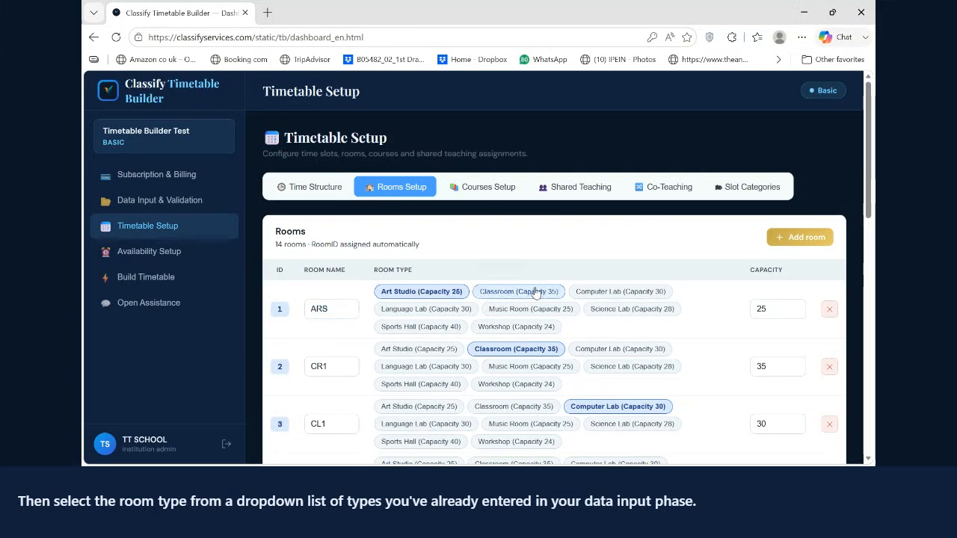
click(601, 292)
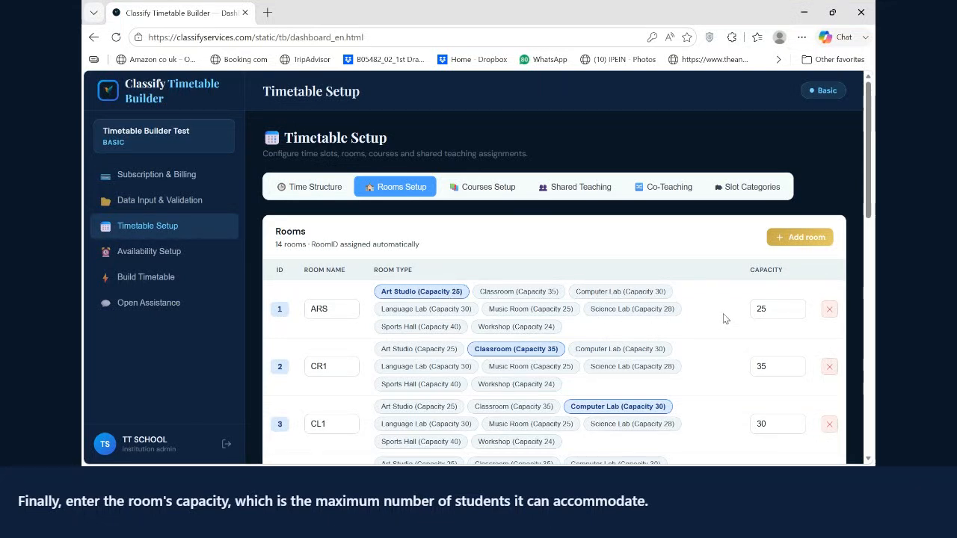
Review the capacity of room ARS and the types and capacities of all the other rooms
drag(767, 308, 751, 313)
scroll(751, 312, down, 3)
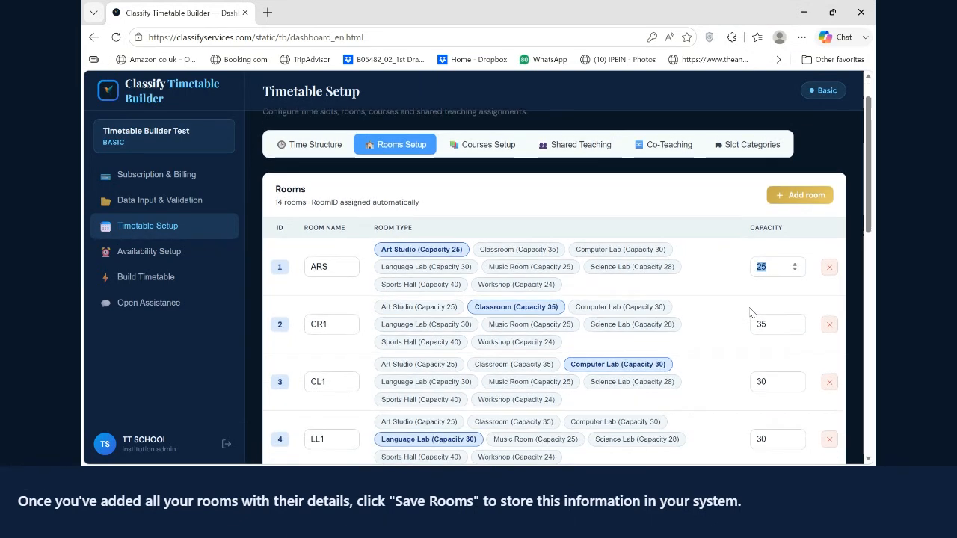
scroll(752, 313, down, 7)
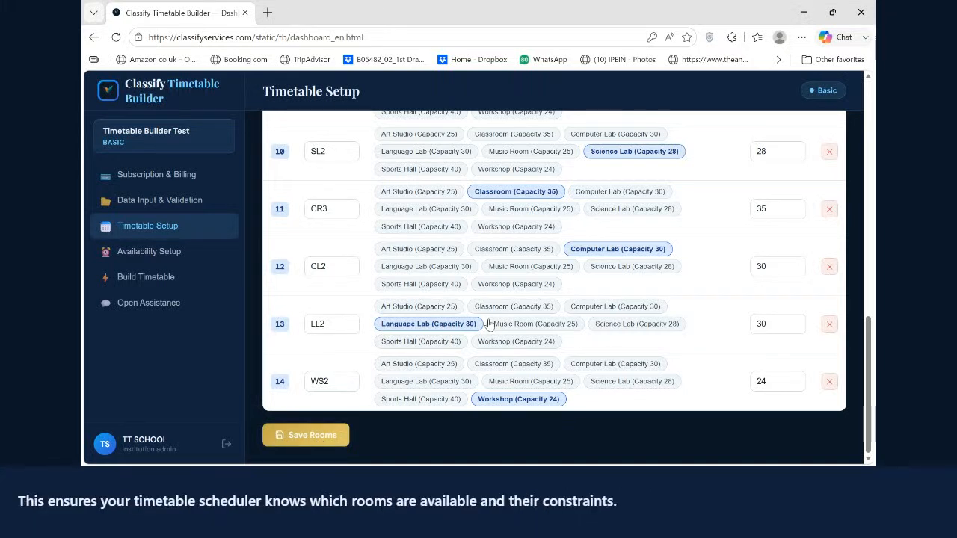
scroll(490, 323, up, 6)
scroll(490, 323, up, 6)
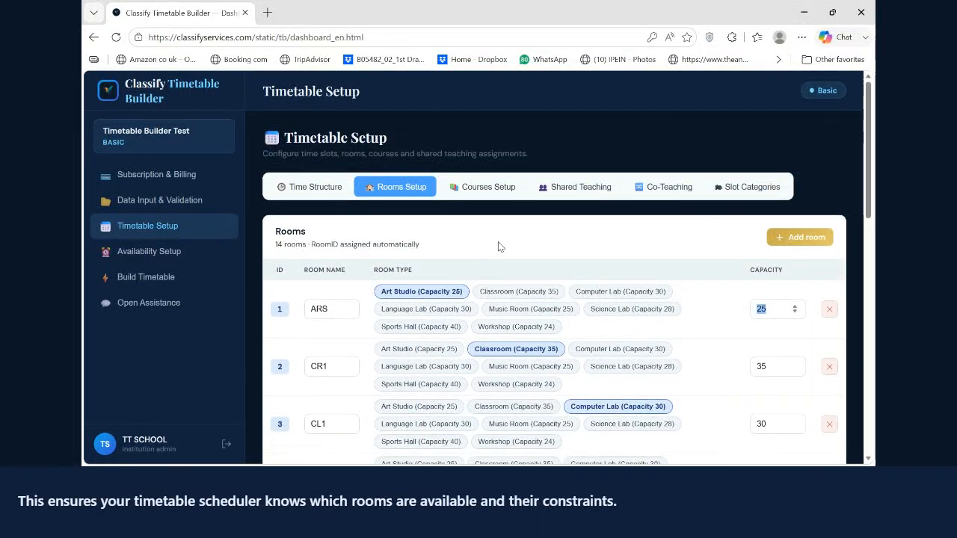
Open the courses setup, browse forward to the Computer Science course and return to Mathematics to review its details
click(475, 187)
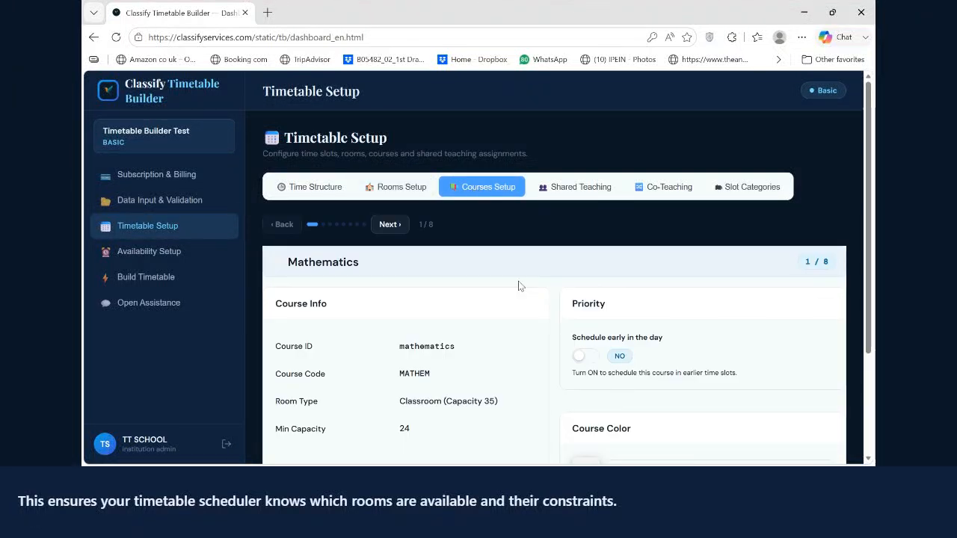
scroll(519, 286, down, 1)
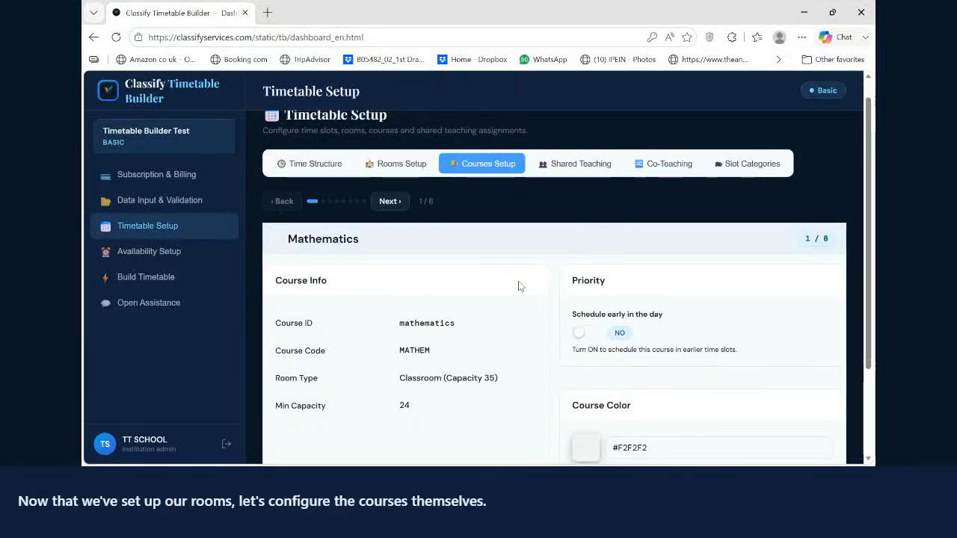
scroll(519, 287, down, 1)
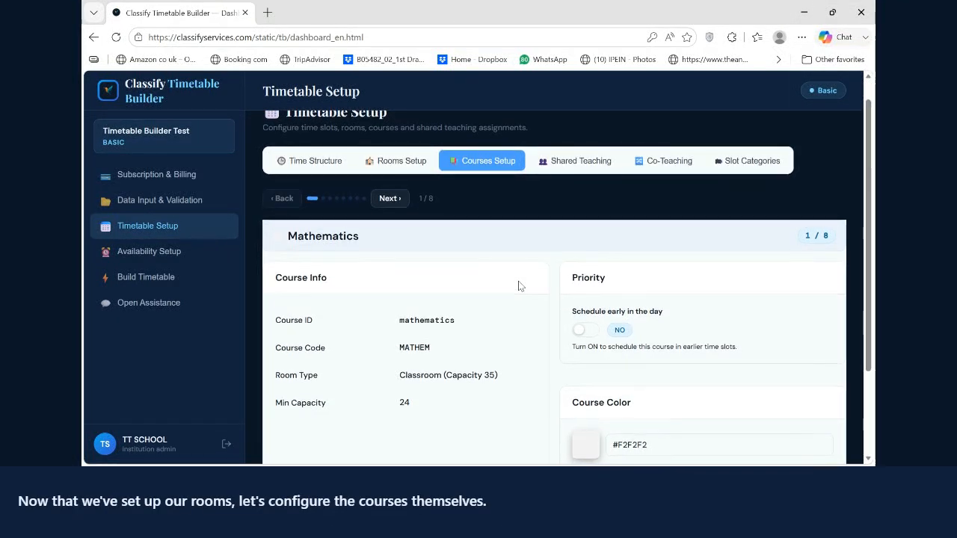
scroll(520, 287, down, 1)
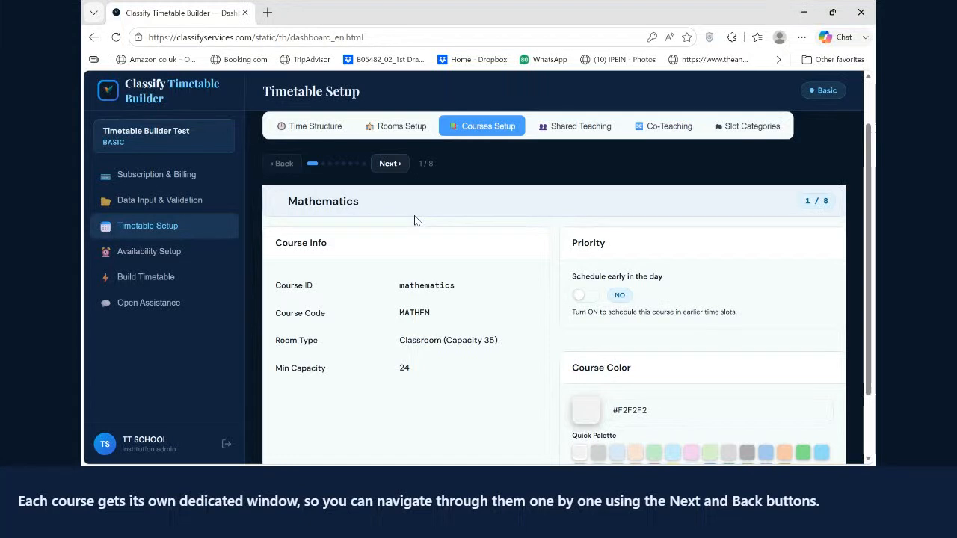
click(388, 164)
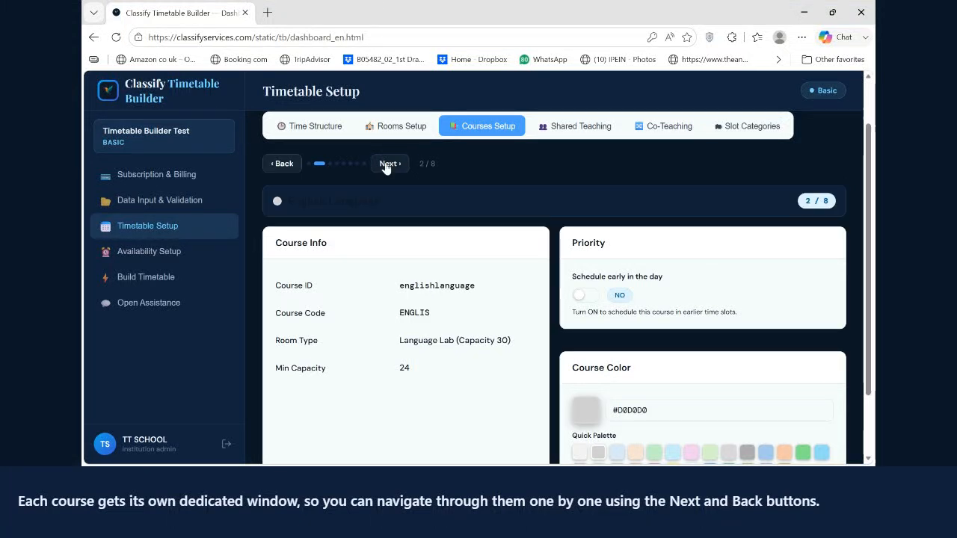
click(388, 163)
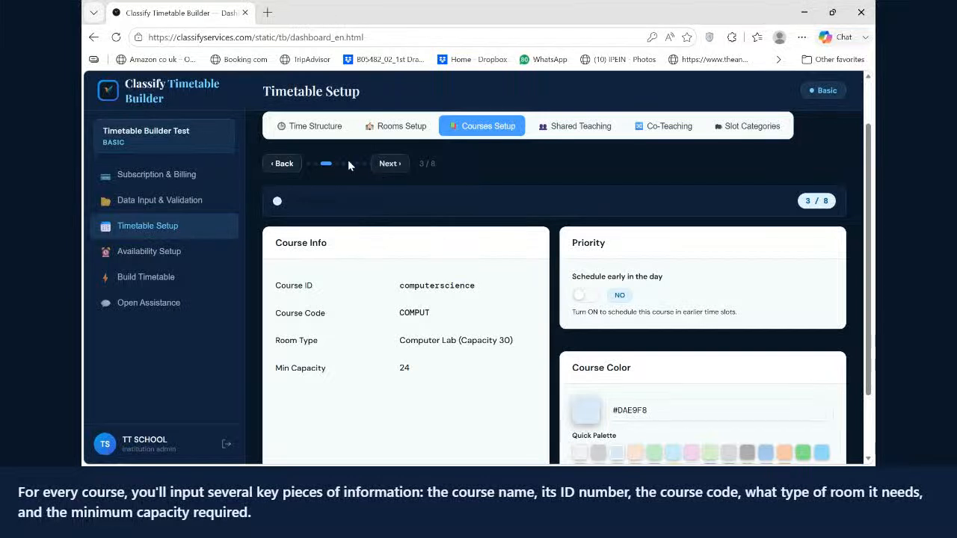
click(278, 164)
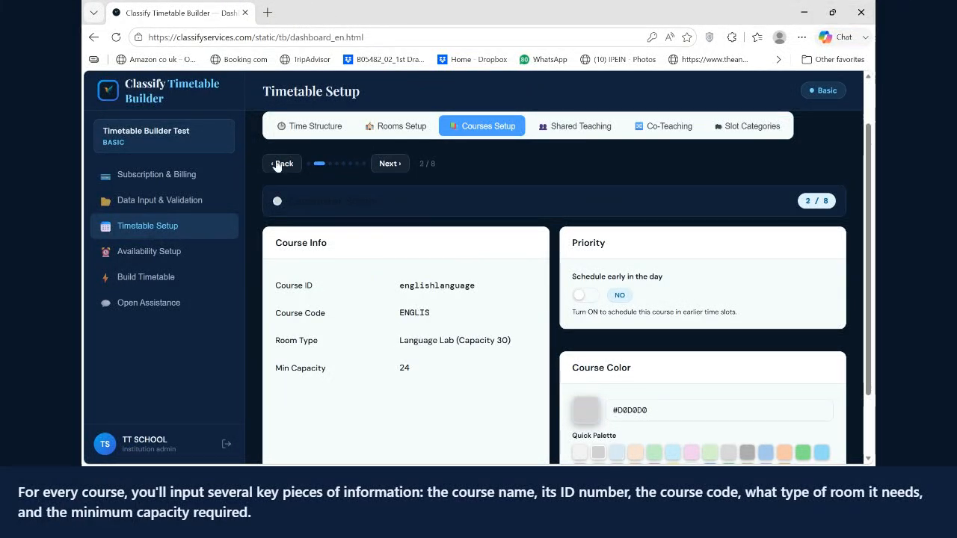
click(278, 164)
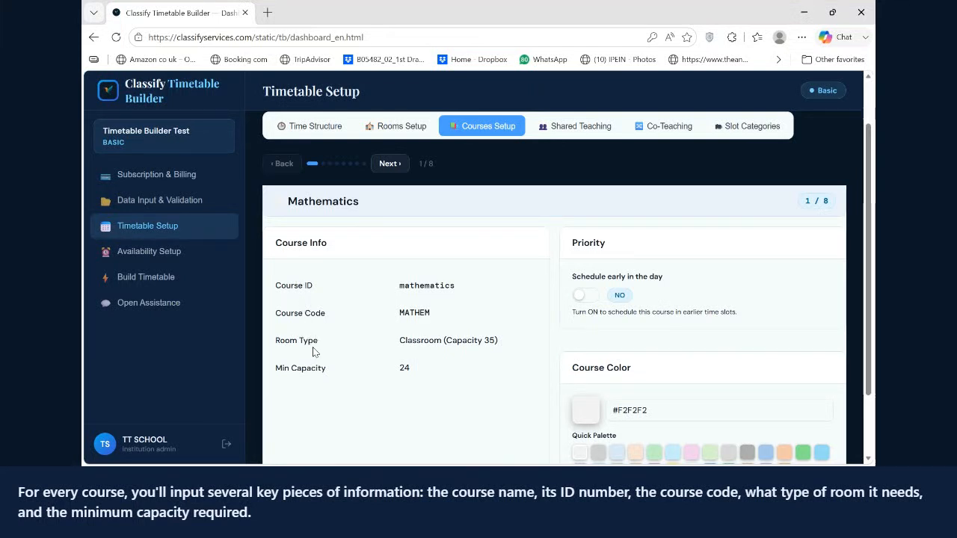
Switch early-in-the-day scheduling for Mathematics on and back off, and set its course color to #935353
click(590, 299)
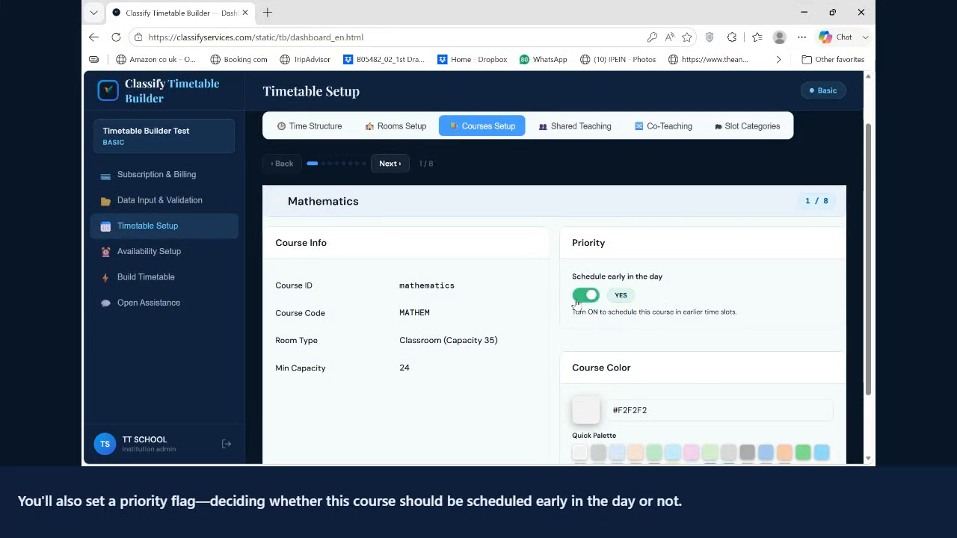
click(579, 298)
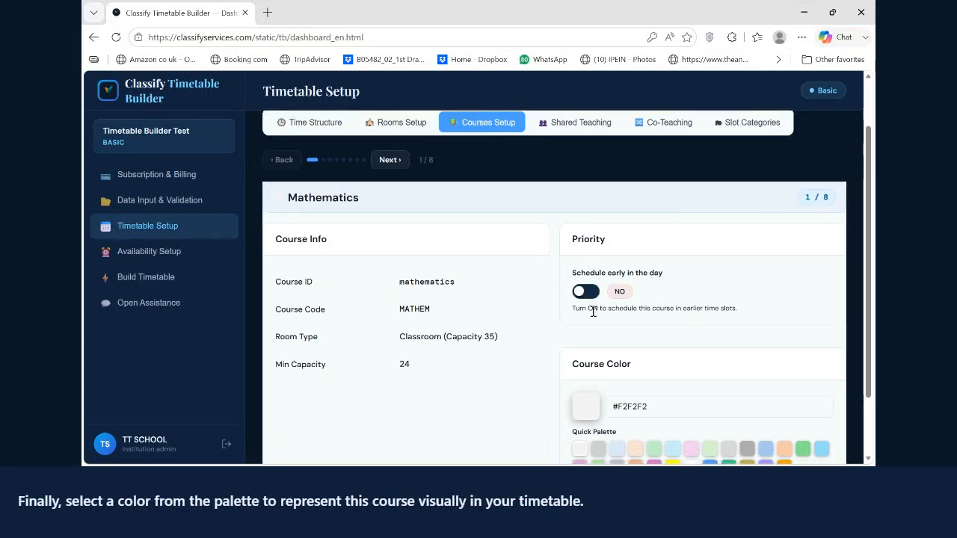
scroll(590, 322, down, 1)
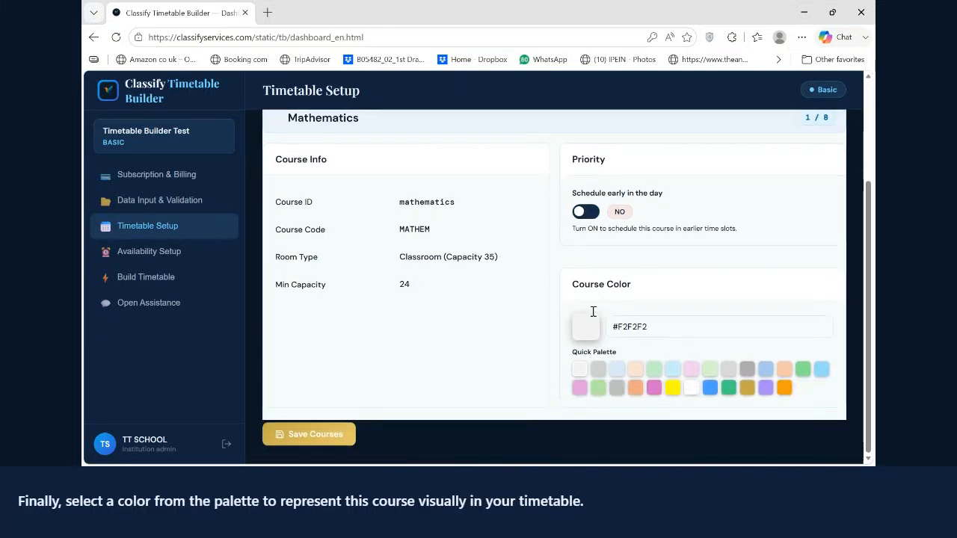
click(599, 372)
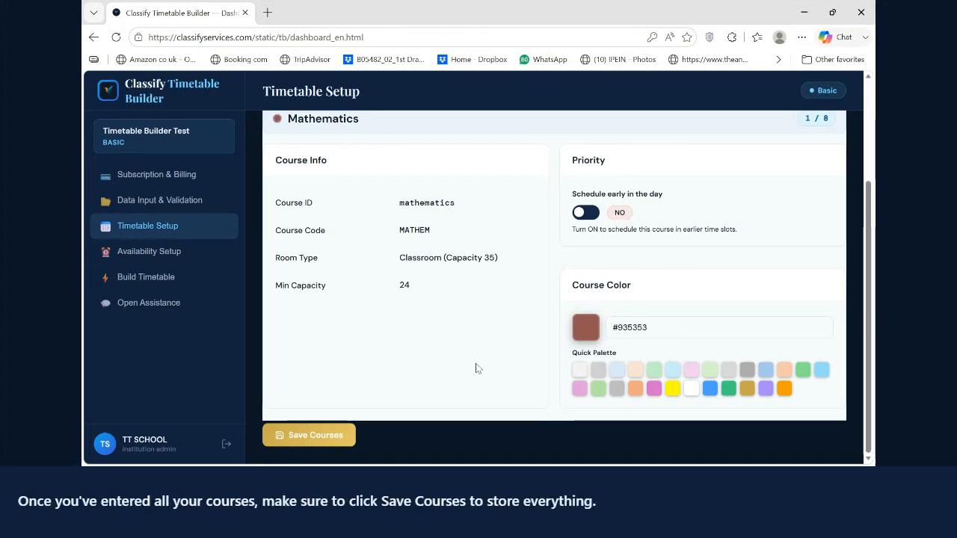
Open the Shared Teaching settings in Timetable Setup
scroll(367, 323, up, 1)
scroll(367, 323, up, 2)
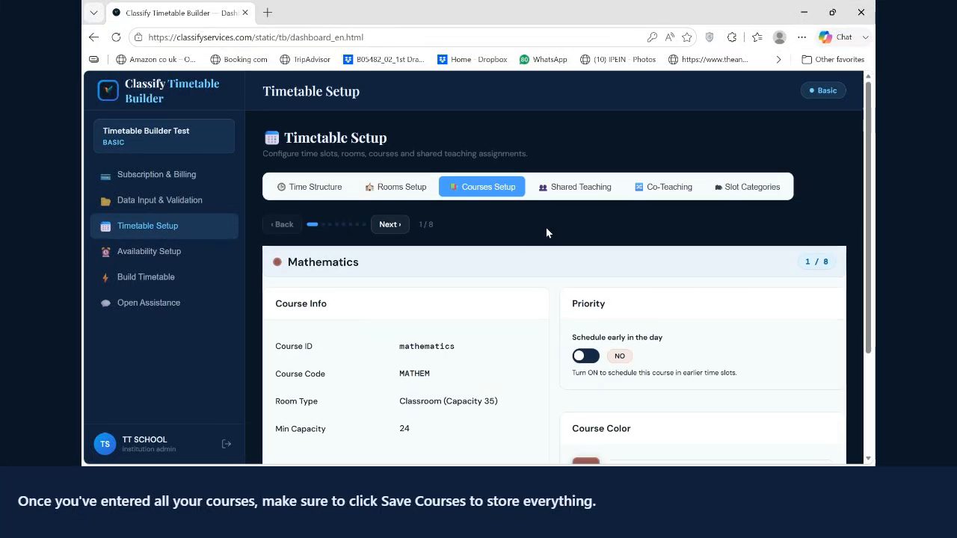
click(572, 190)
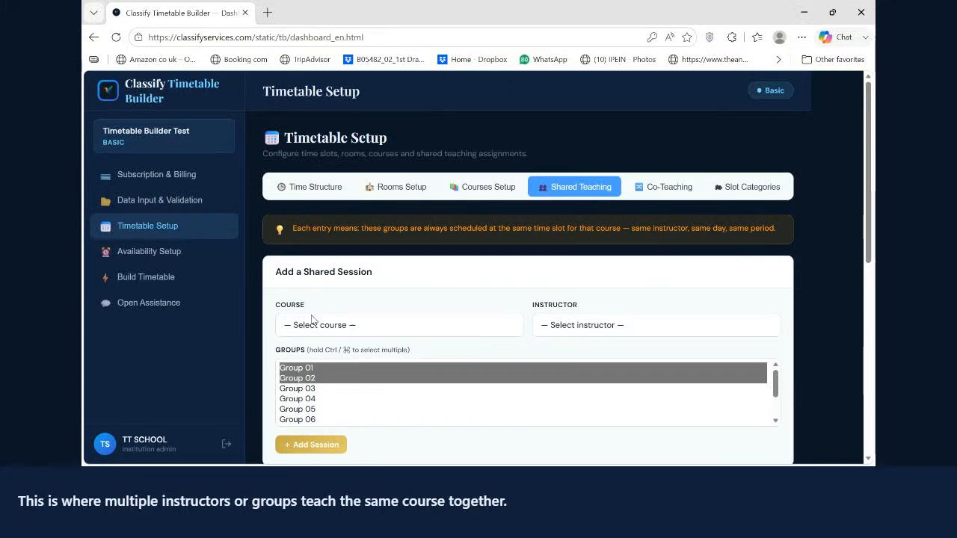
Fill in a shared session for Physical Education, choosing its instructor and selecting Group 01 and Group 02 together
click(341, 274)
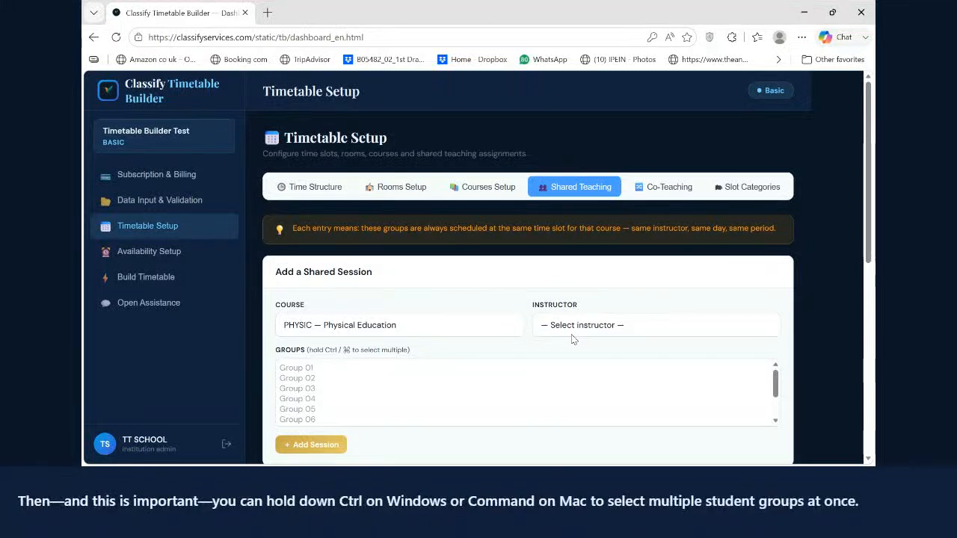
click(576, 371)
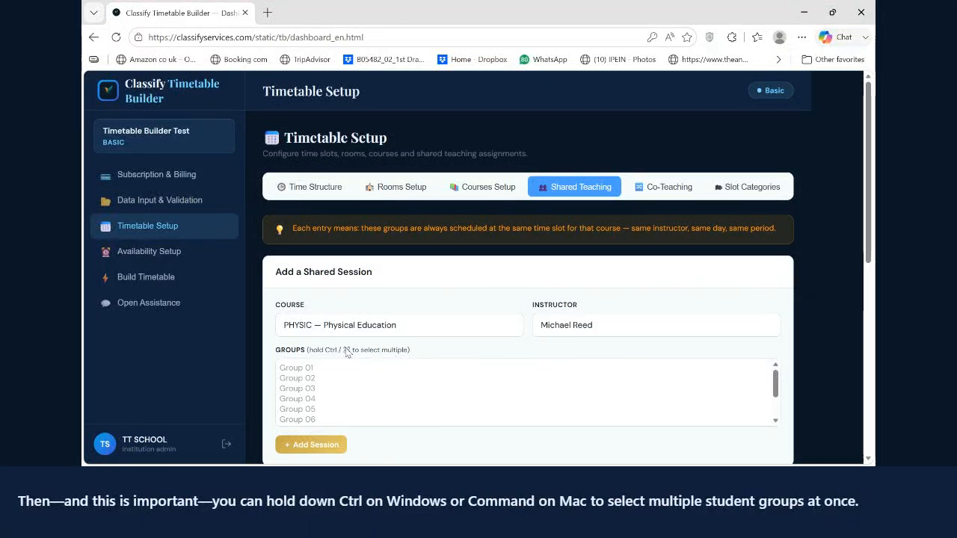
click(303, 368)
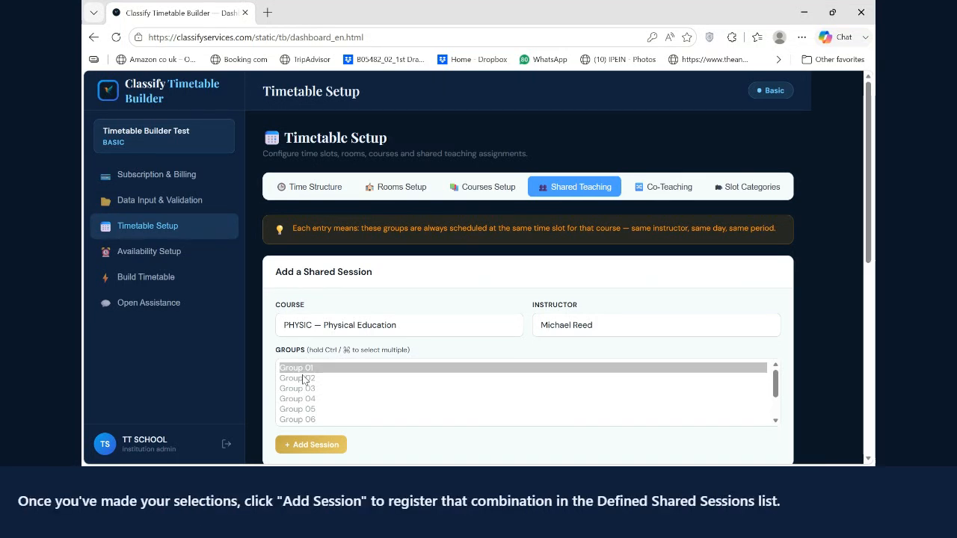
ctrl+click(303, 379)
scroll(358, 418, down, 2)
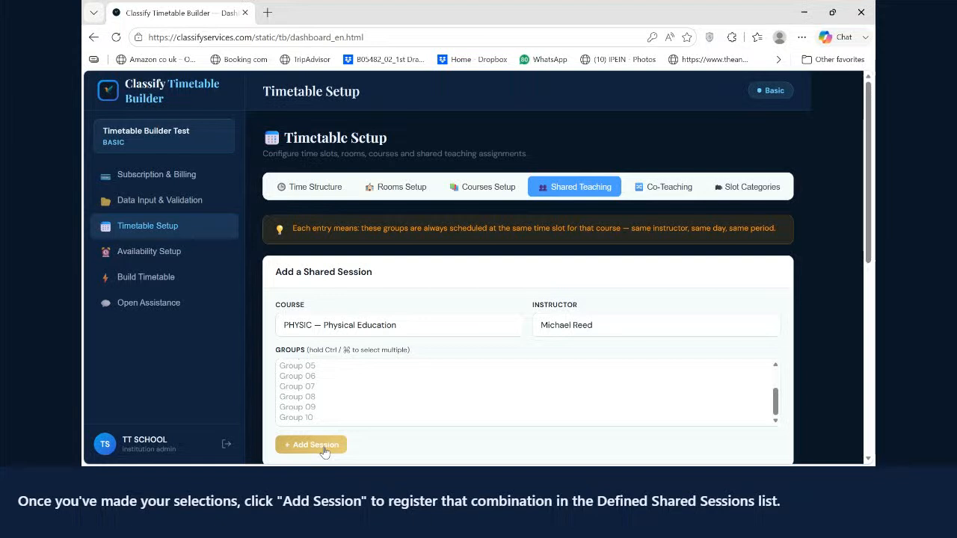
Review the list of defined shared sessions for Physical Education and the groups paired in each one
scroll(453, 342, down, 2)
scroll(388, 381, down, 4)
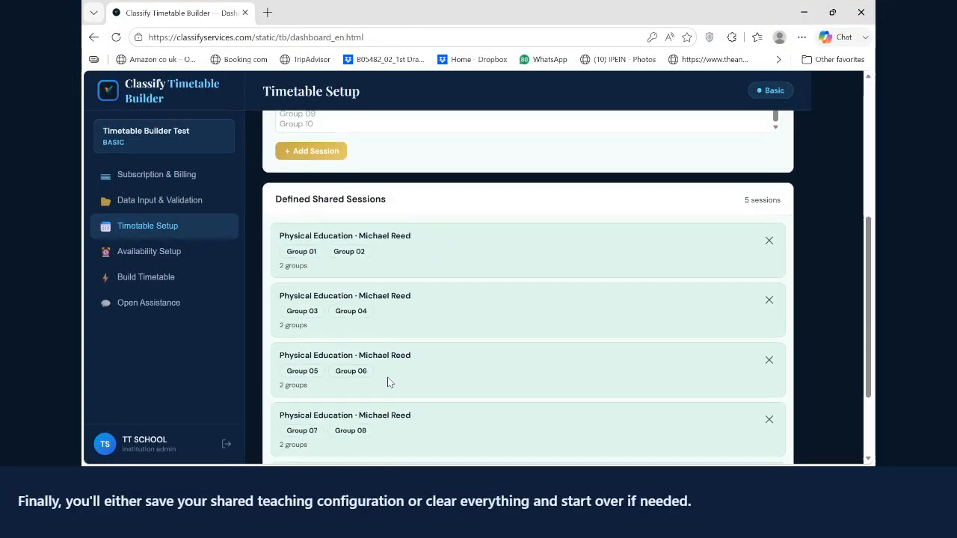
scroll(387, 382, up, 1)
scroll(388, 382, down, 2)
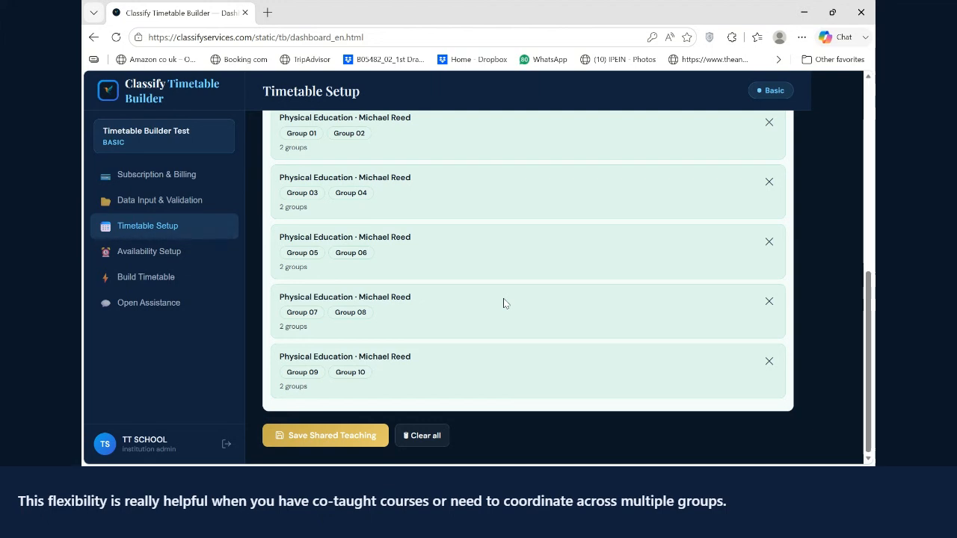
scroll(503, 303, up, 10)
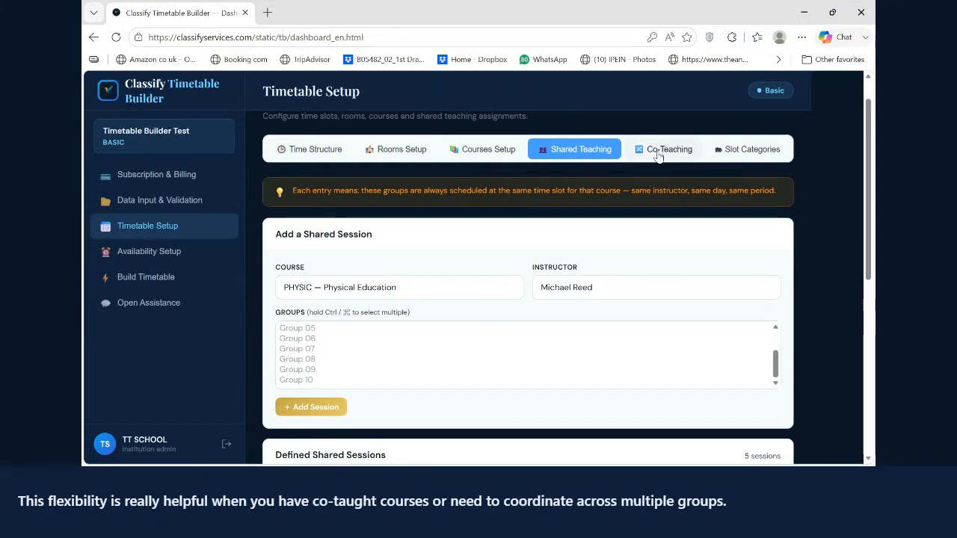
Open the Co-Teaching settings and review how a group is split between two courses and instructors
click(658, 153)
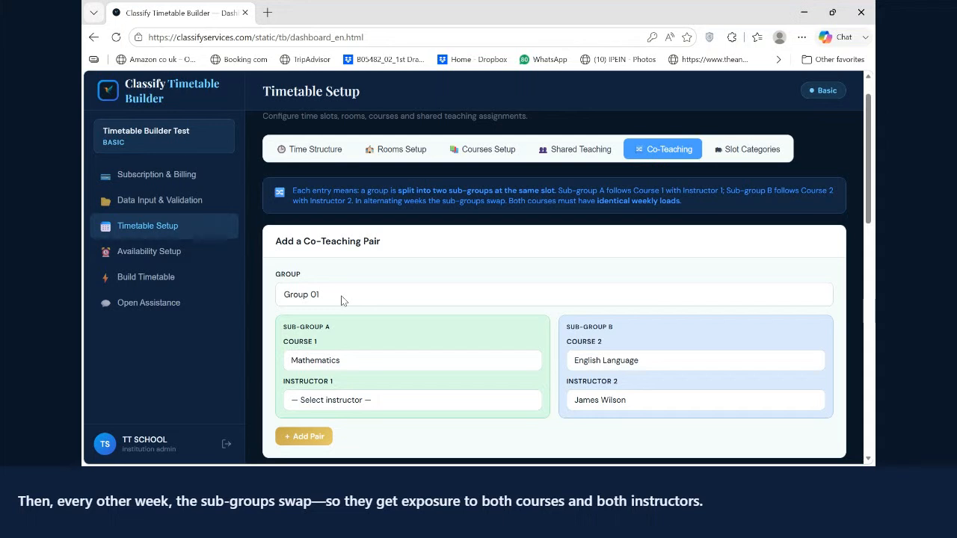
scroll(343, 299, down, 1)
scroll(341, 298, down, 1)
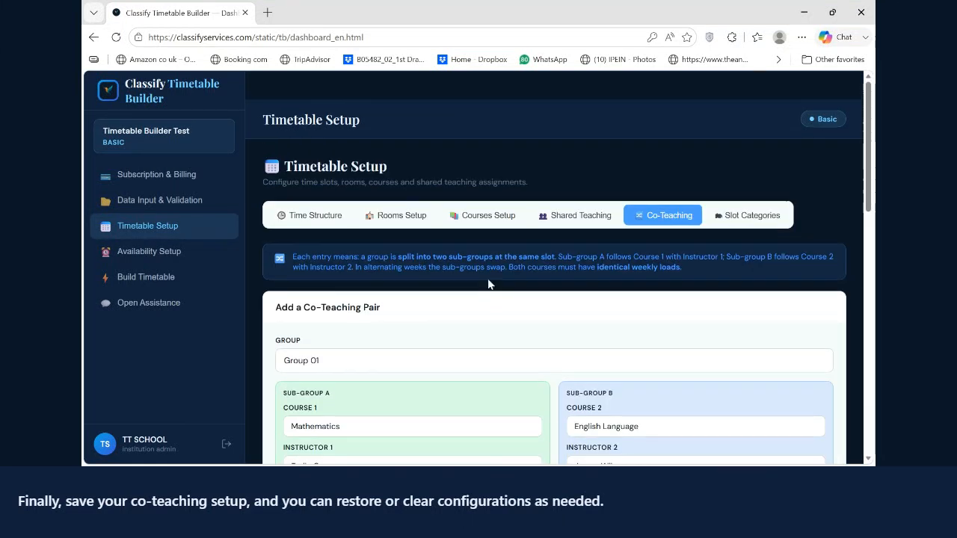
Open the Slot Categories settings and add a third category after Morning and After noon
click(746, 187)
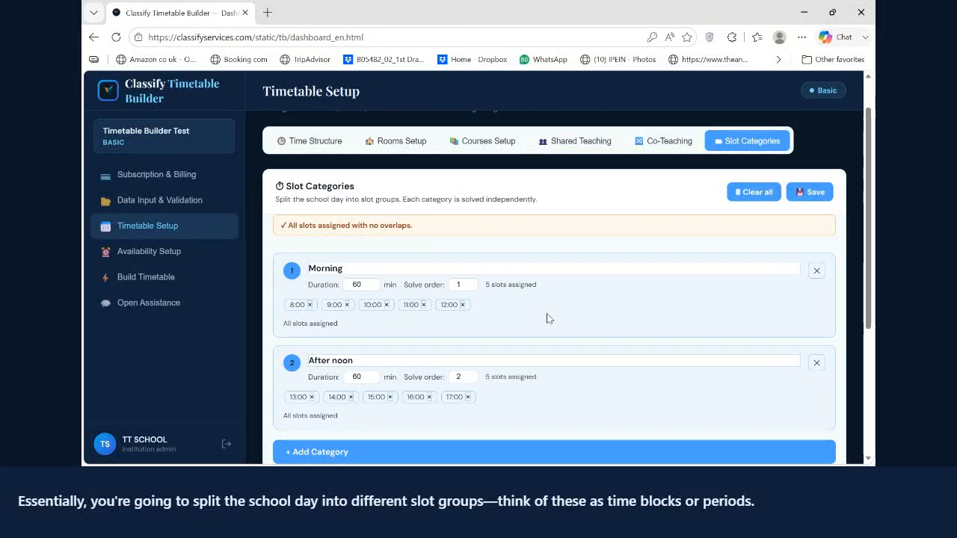
scroll(442, 309, down, 1)
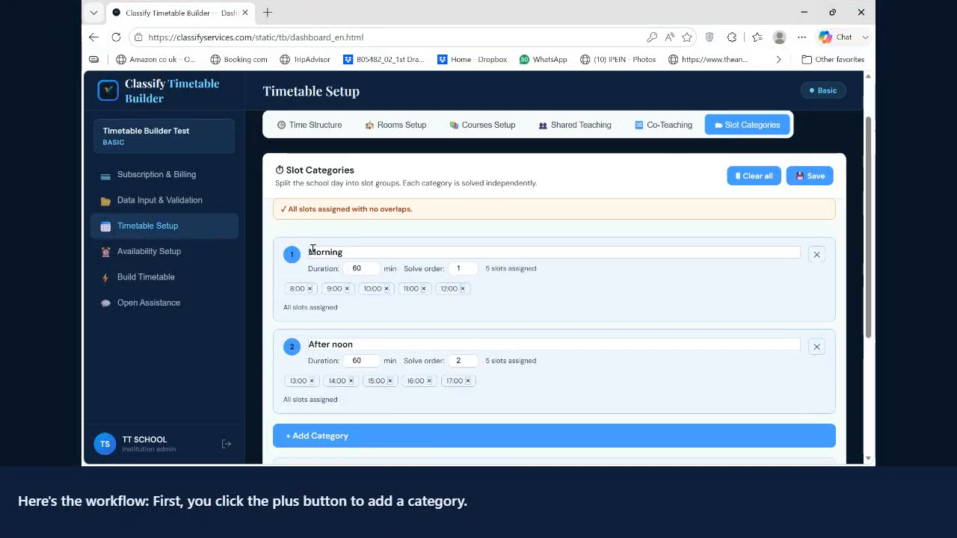
click(311, 438)
scroll(362, 400, down, 2)
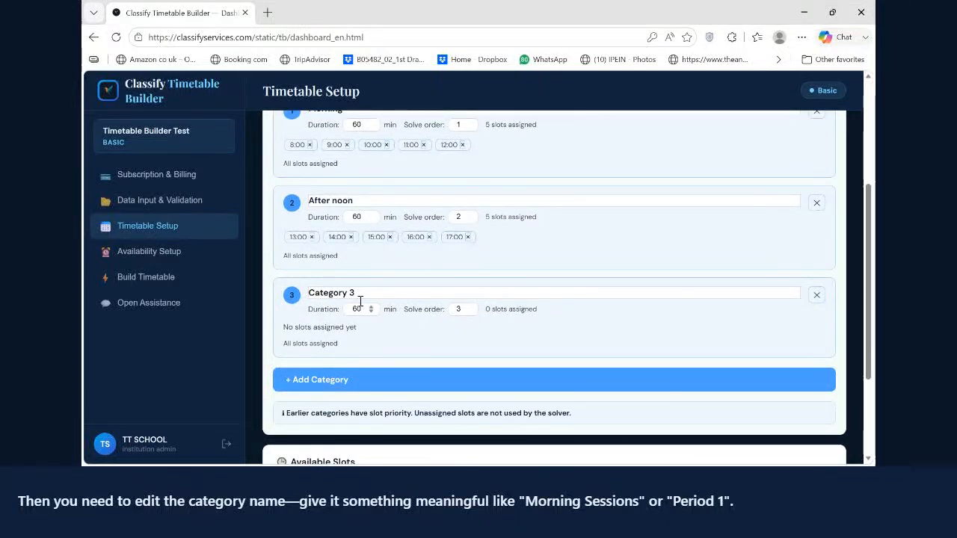
Select the name, duration and solve order of Category 3 in turn for editing
drag(354, 292, 291, 296)
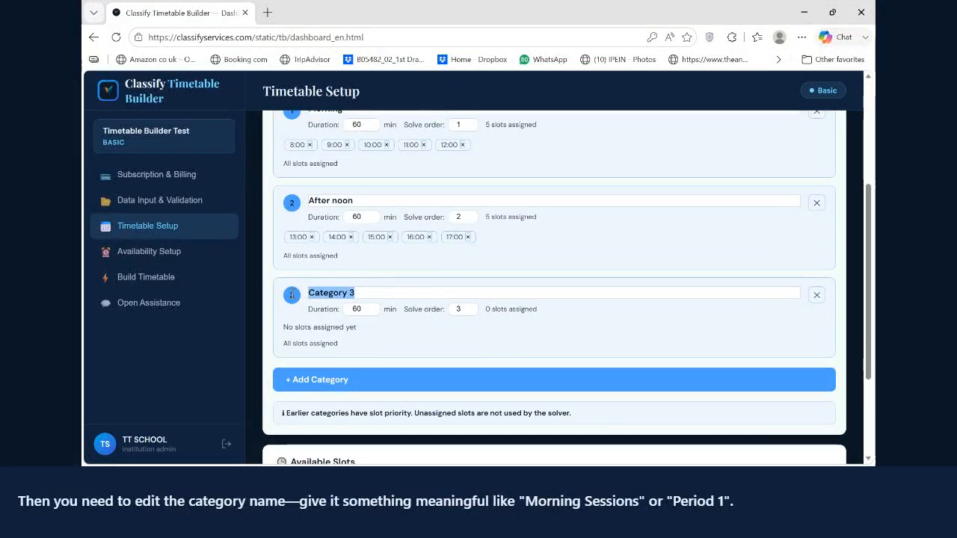
scroll(382, 199, up, 1)
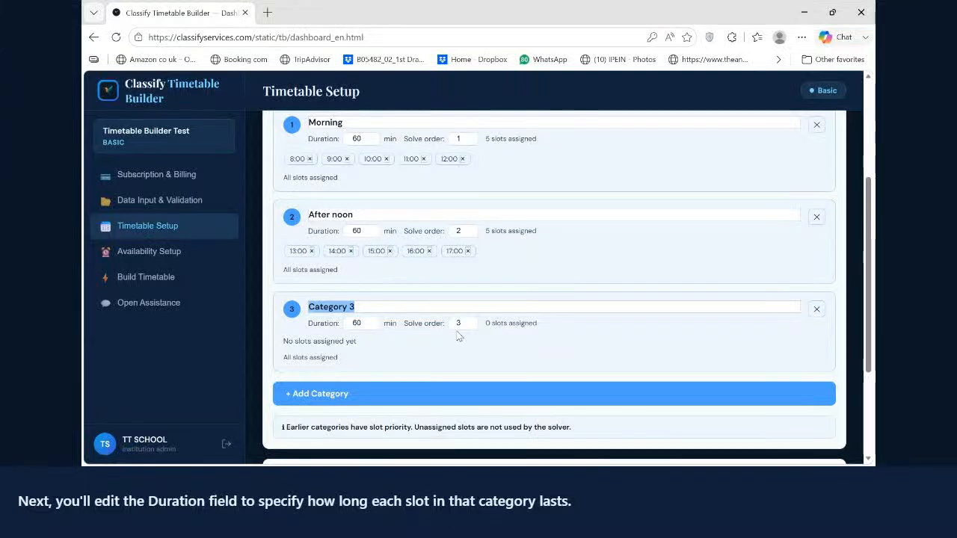
click(366, 323)
double_click(360, 323)
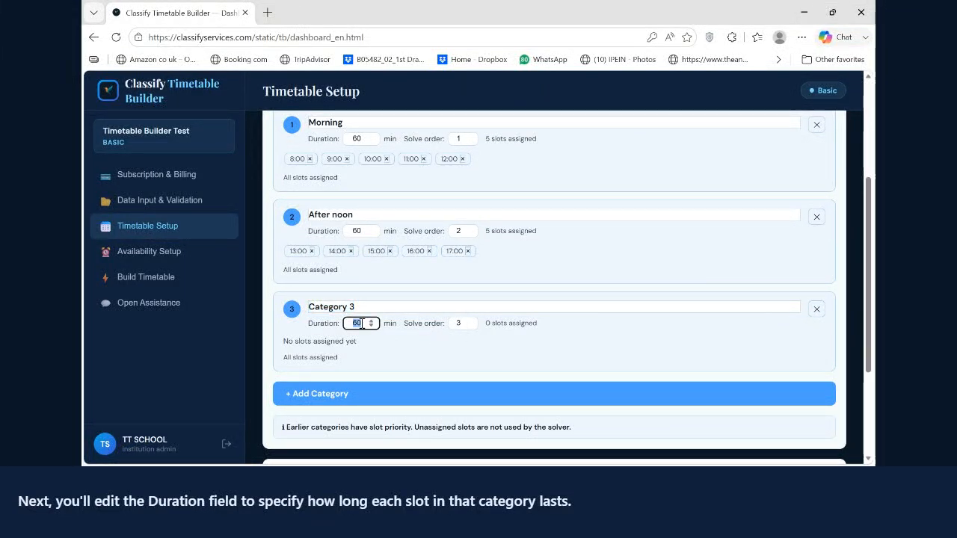
click(463, 323)
double_click(455, 322)
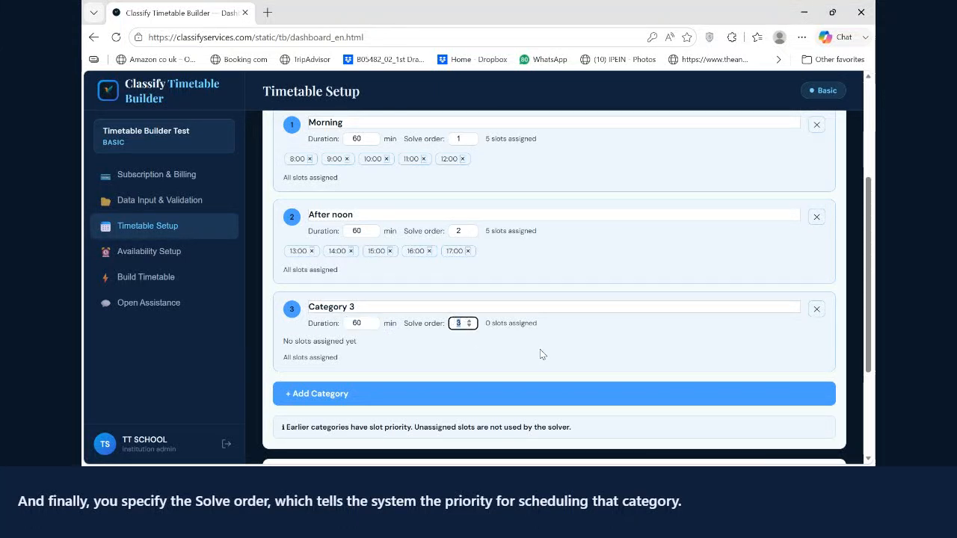
Review the three slot categories and the assignment of the available slots
scroll(500, 304, up, 1)
scroll(500, 304, up, 2)
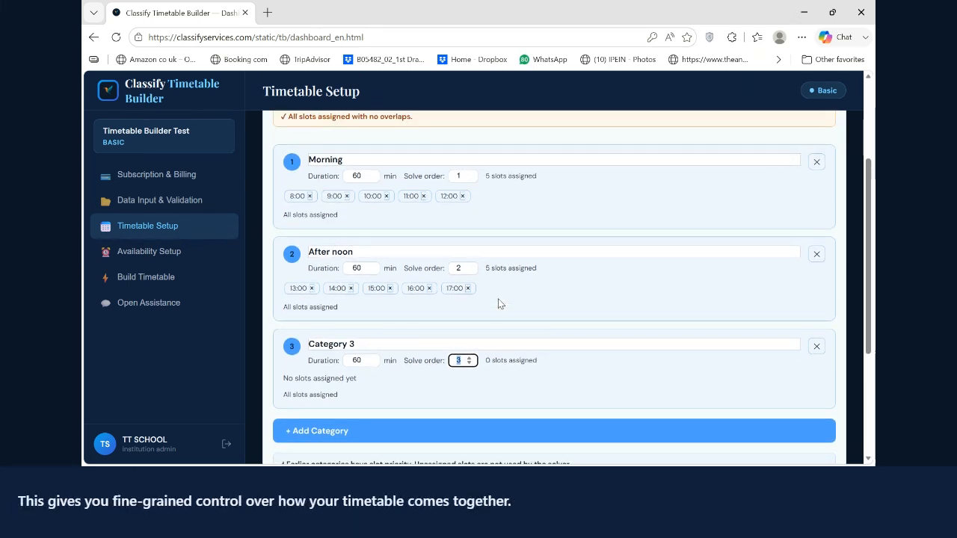
scroll(499, 304, down, 3)
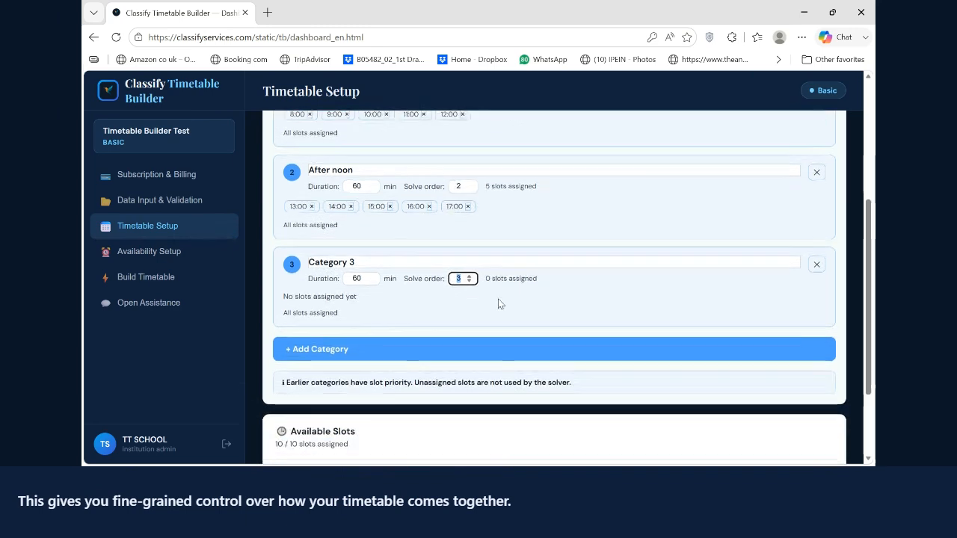
scroll(499, 304, down, 2)
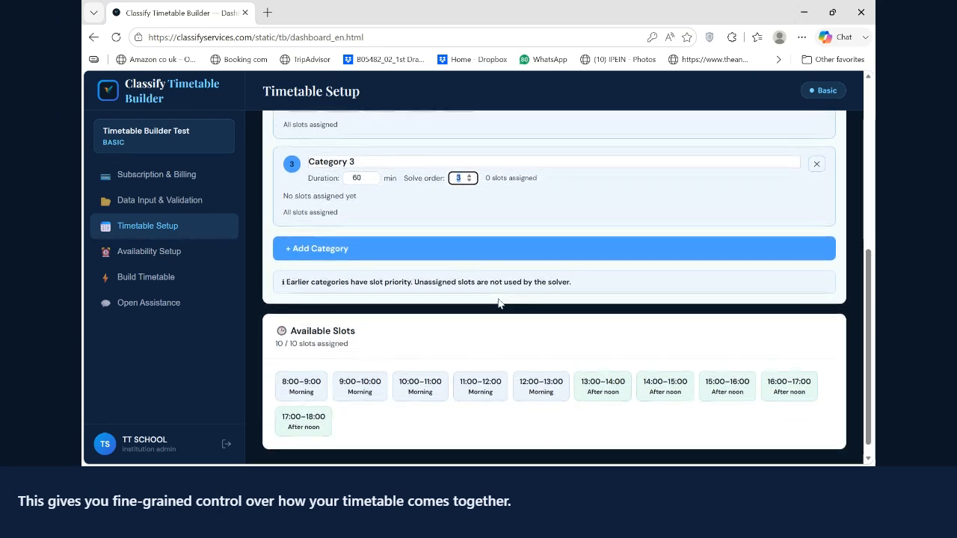
scroll(500, 304, up, 2)
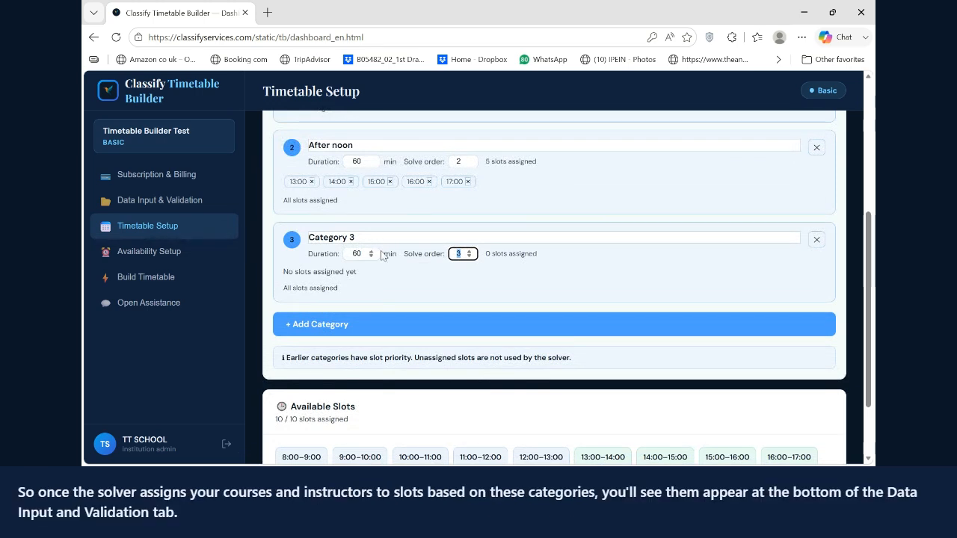
Open Data Input & Validation and check the Remaining value for Group 01 Mathematics in the Category Load Split
click(176, 204)
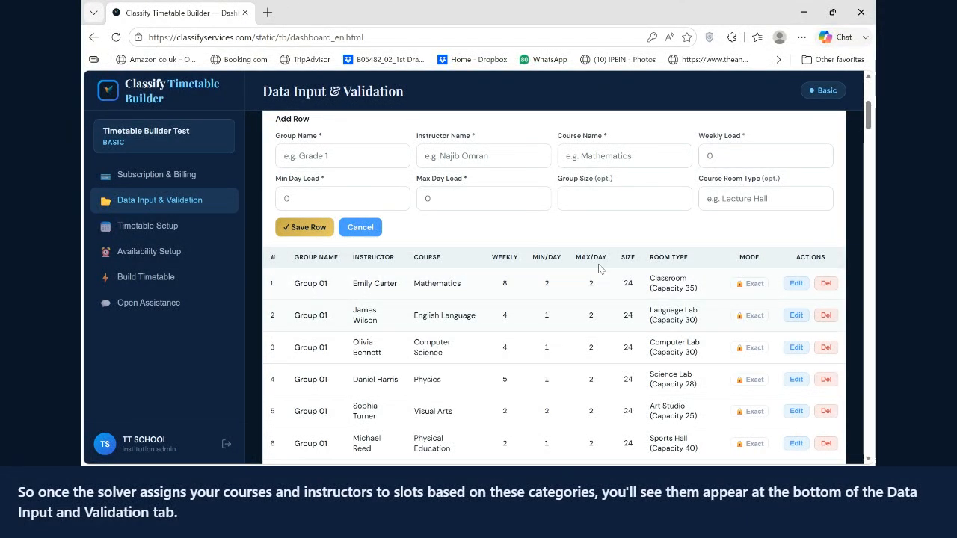
scroll(603, 266, down, 10)
scroll(603, 266, down, 20)
scroll(602, 266, down, 8)
scroll(603, 266, up, 3)
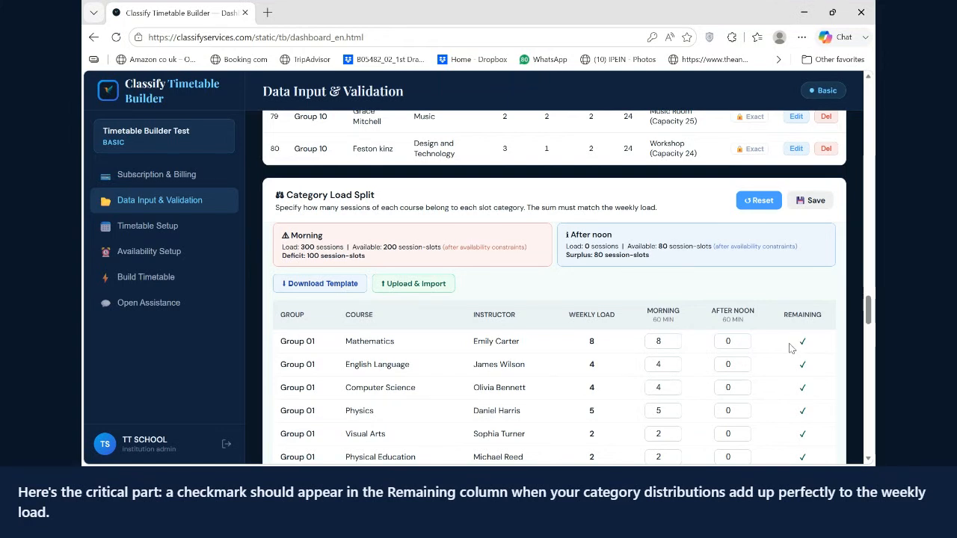
drag(802, 343, 815, 346)
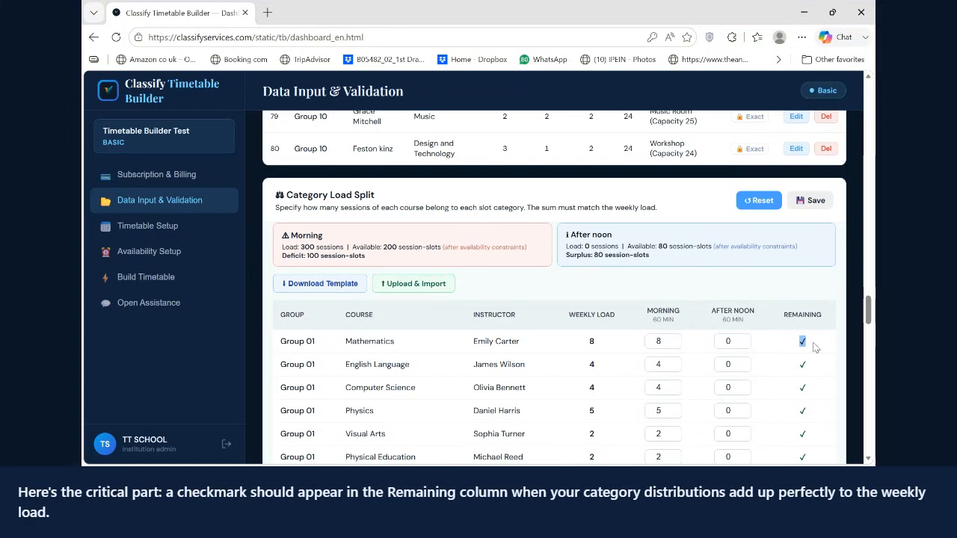
Try 1 After noon session for Group 01 Mathematics, restore it to 0, and check the Morning category's slot deficit
click(744, 340)
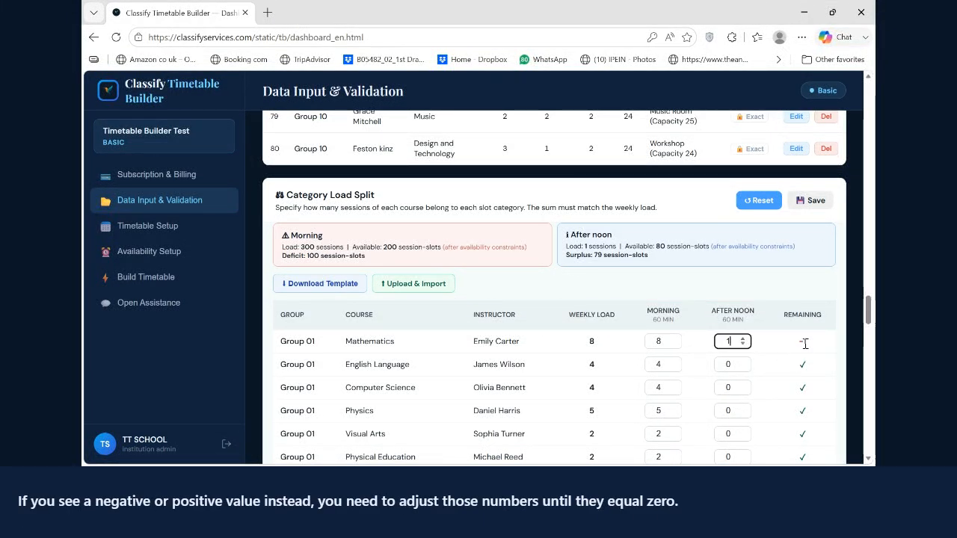
drag(800, 342, 819, 345)
click(748, 345)
click(743, 344)
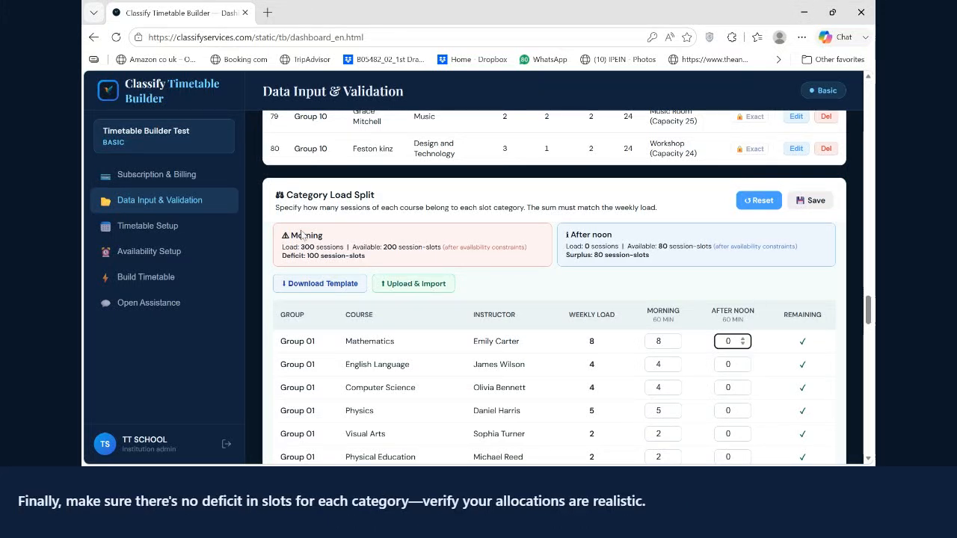
drag(284, 256, 372, 263)
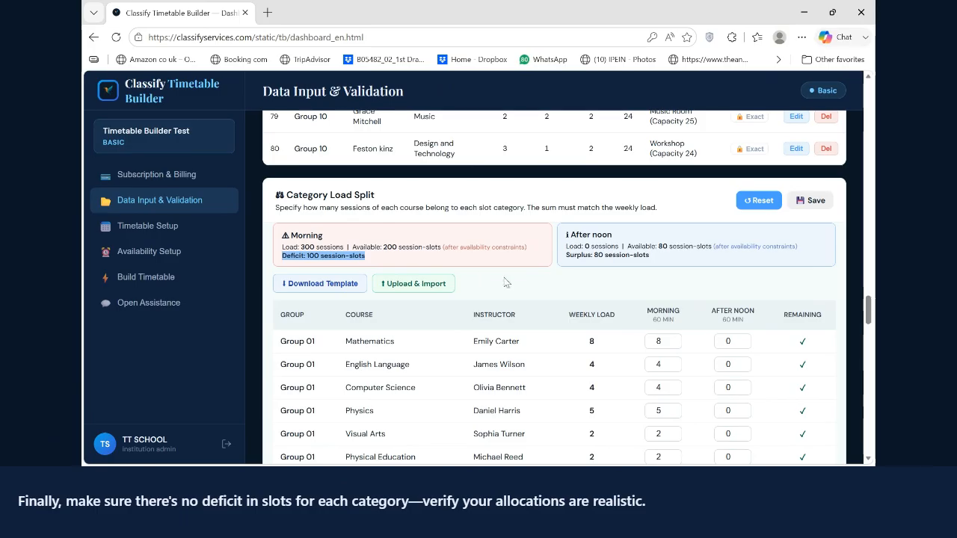